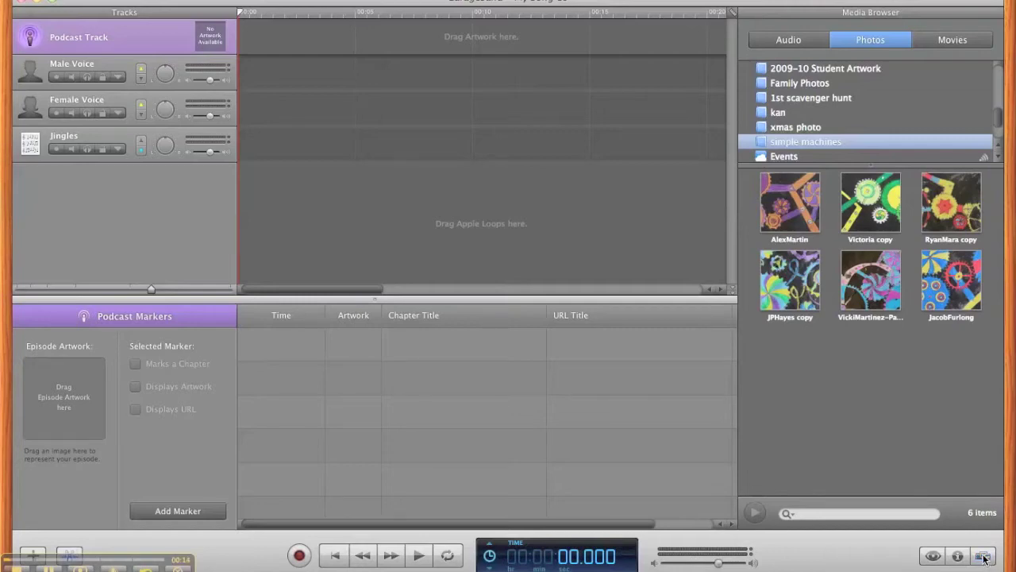
Drag the AlexMartin picture from the photo browser onto Episode Artwork
left_click(985, 558)
left_click(984, 558)
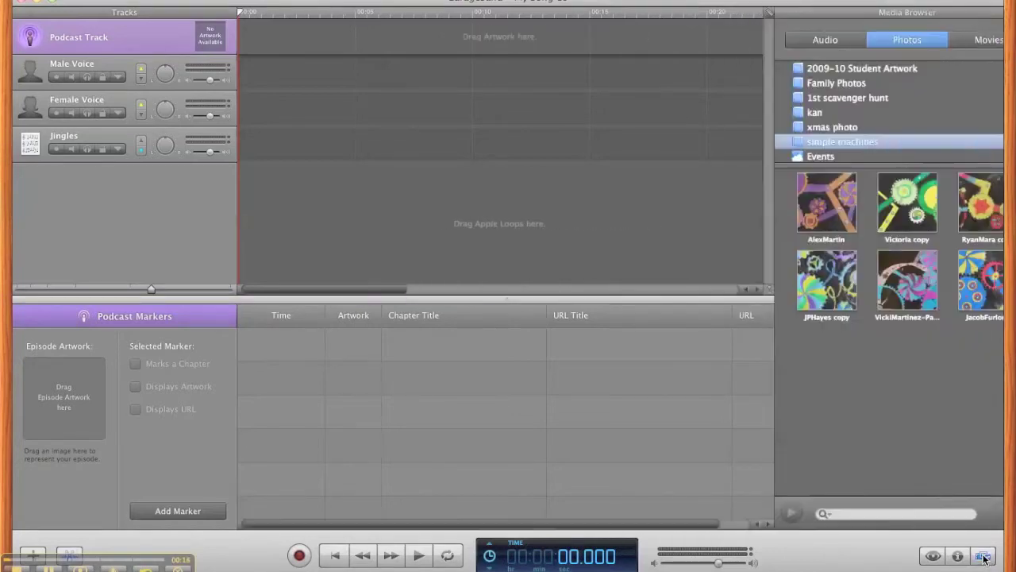
mouse_move(789, 198)
left_mouse_down()
mouse_move(435, 232)
mouse_move(65, 397)
left_mouse_up()
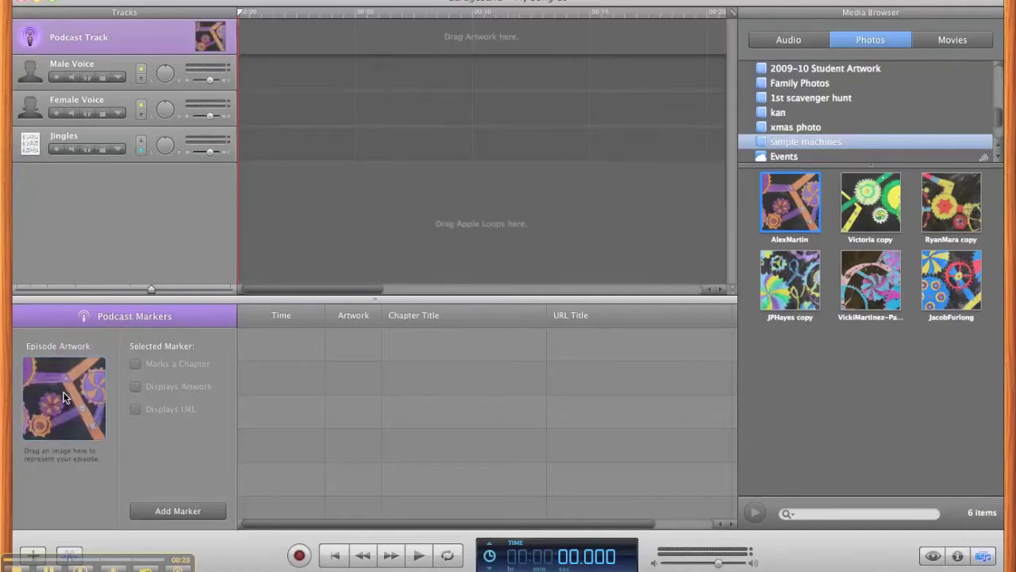
Zoom into the episode artwork and frame the orange bar in the crop
double_click(65, 397)
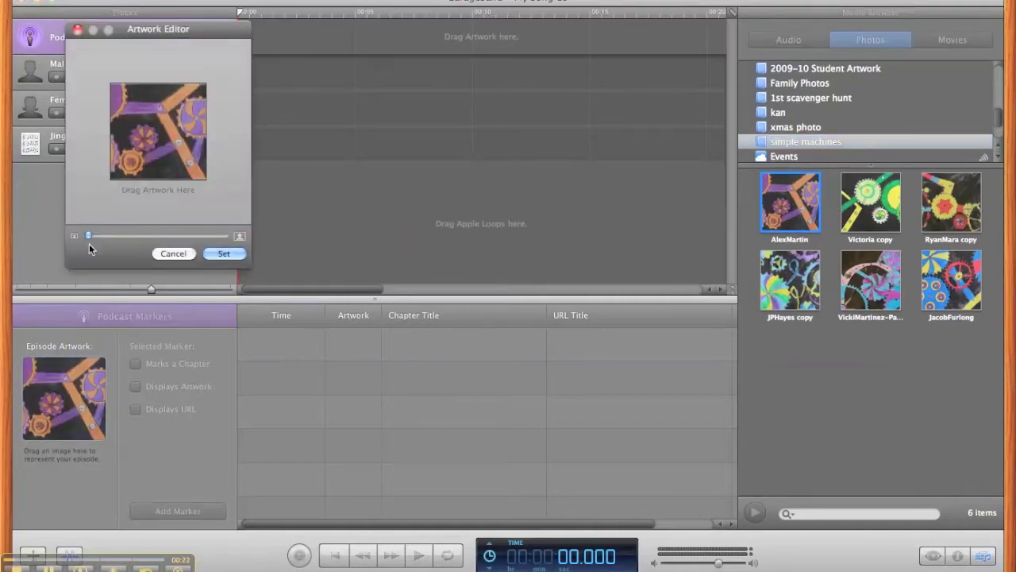
left_click_drag(87, 236, 123, 237)
left_click_drag(171, 119, 112, 70)
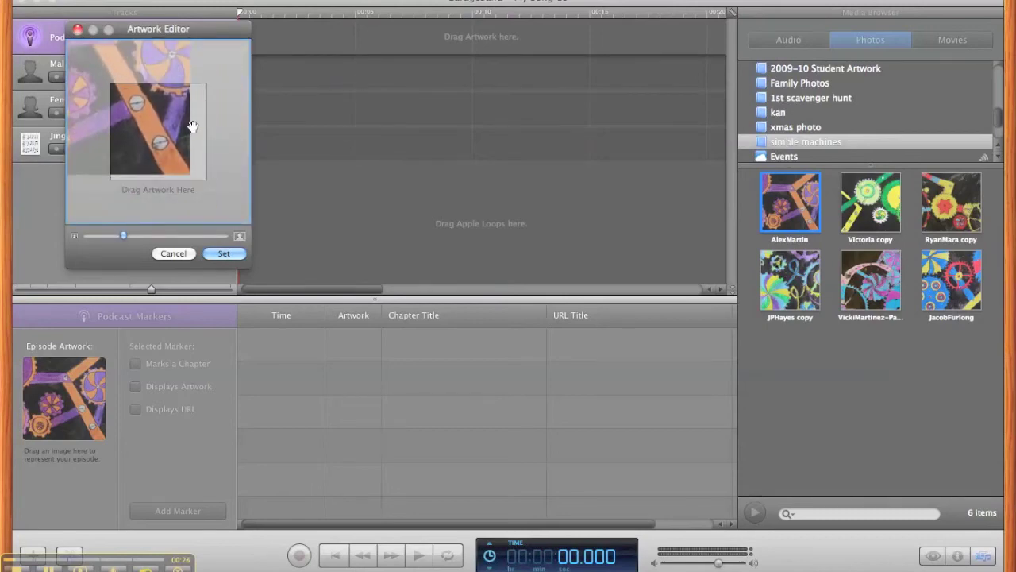
left_click_drag(156, 136, 182, 148)
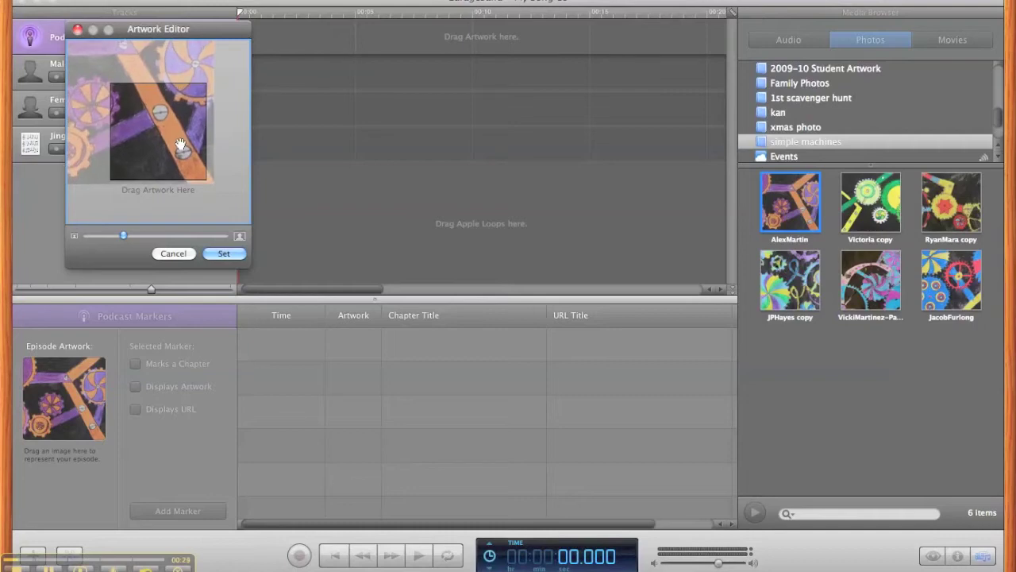
left_click(219, 255)
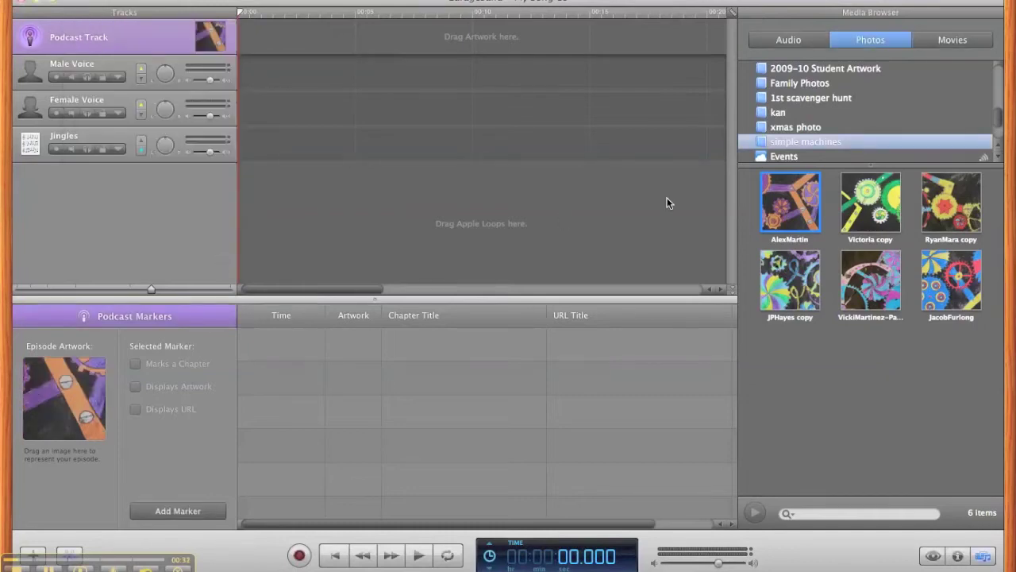
Add three AlexMartin artwork regions to the Podcast Track, near 0, 11 and 19 seconds
left_click_drag(786, 206, 522, 105)
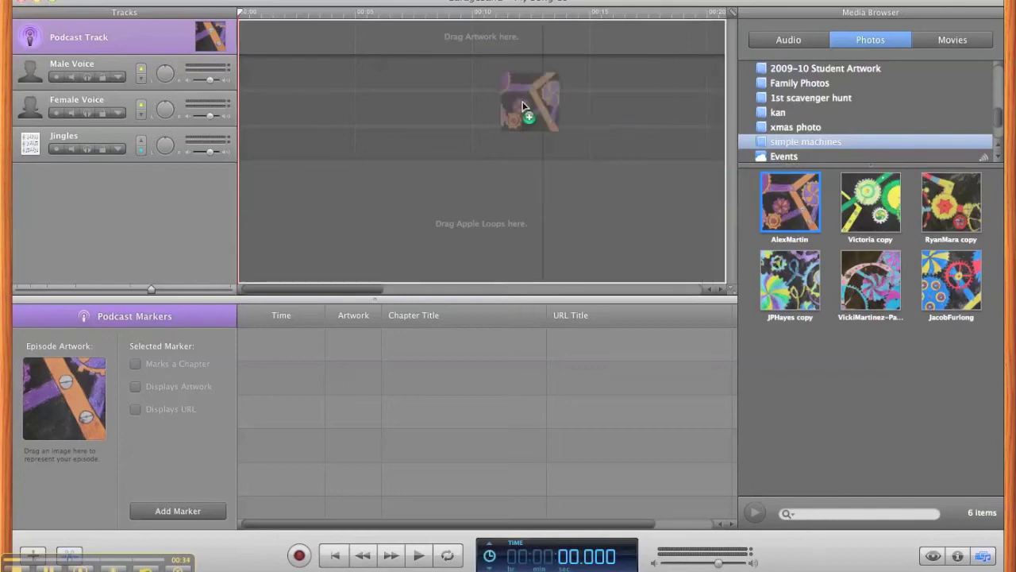
left_click_drag(522, 106, 245, 42)
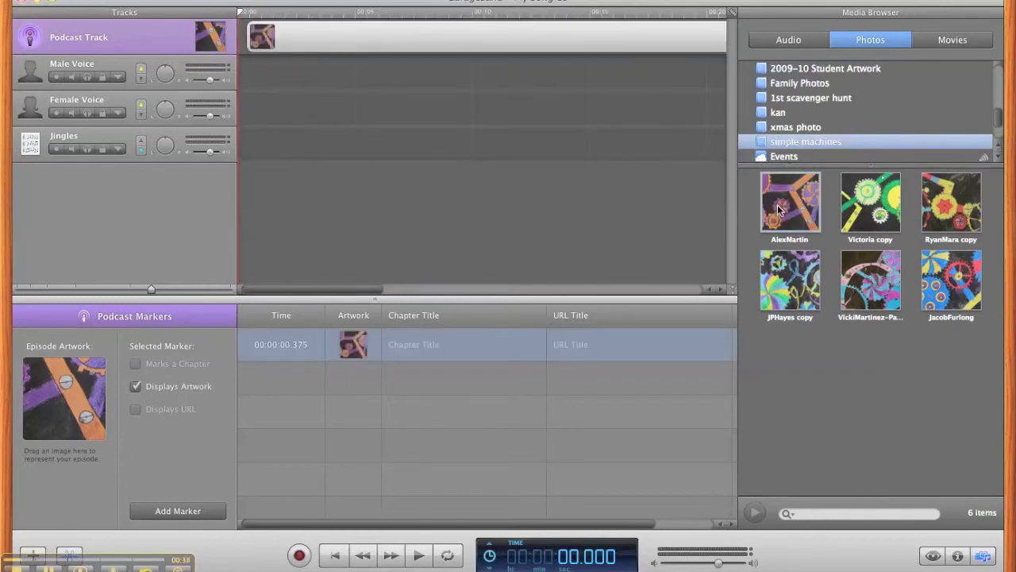
left_click_drag(780, 210, 498, 50)
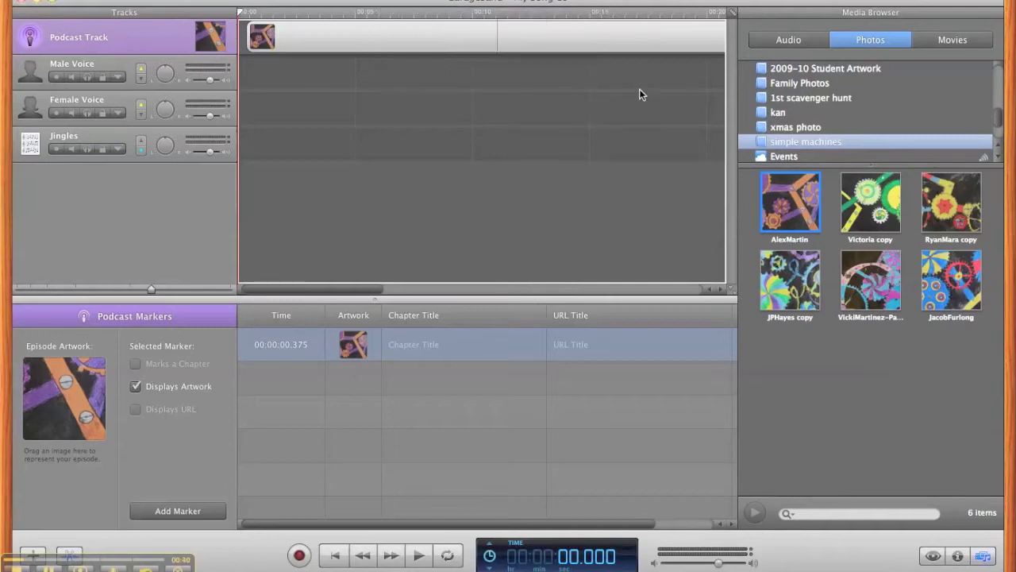
left_click_drag(803, 205, 690, 41)
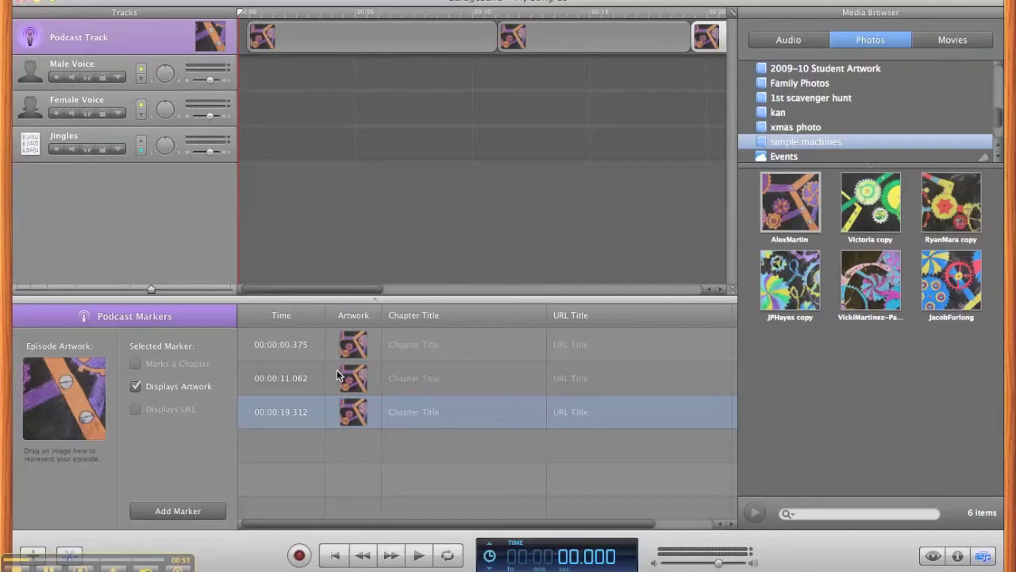
double_click(440, 42)
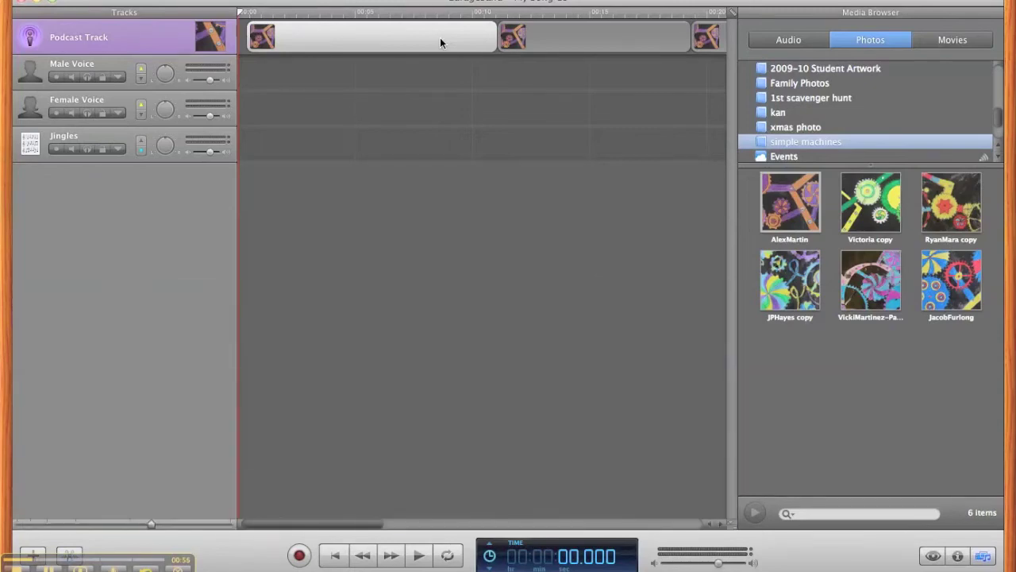
double_click(441, 38)
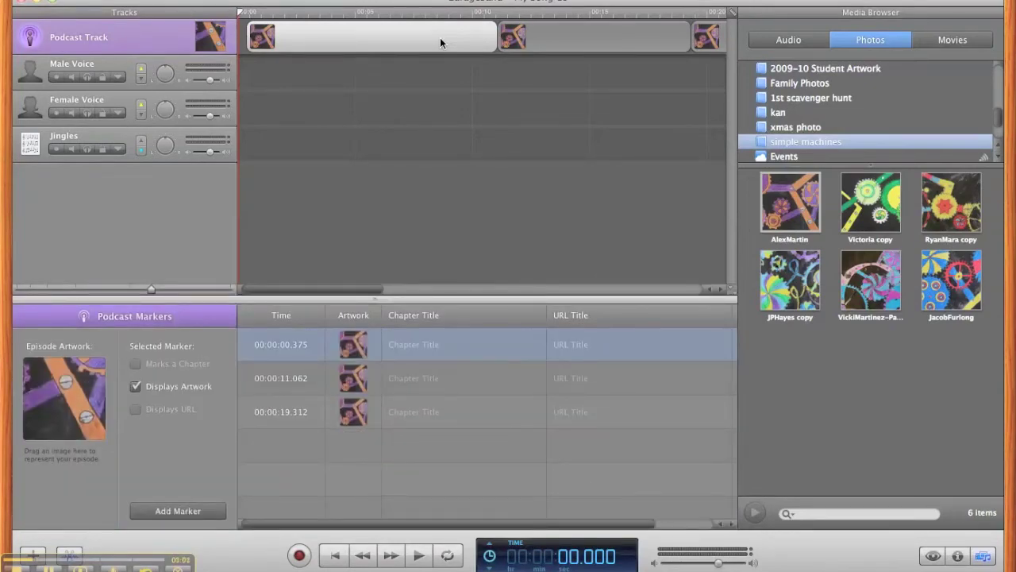
Crop the first marker's artwork to a zoomed close-up of the orange bar
double_click(353, 350)
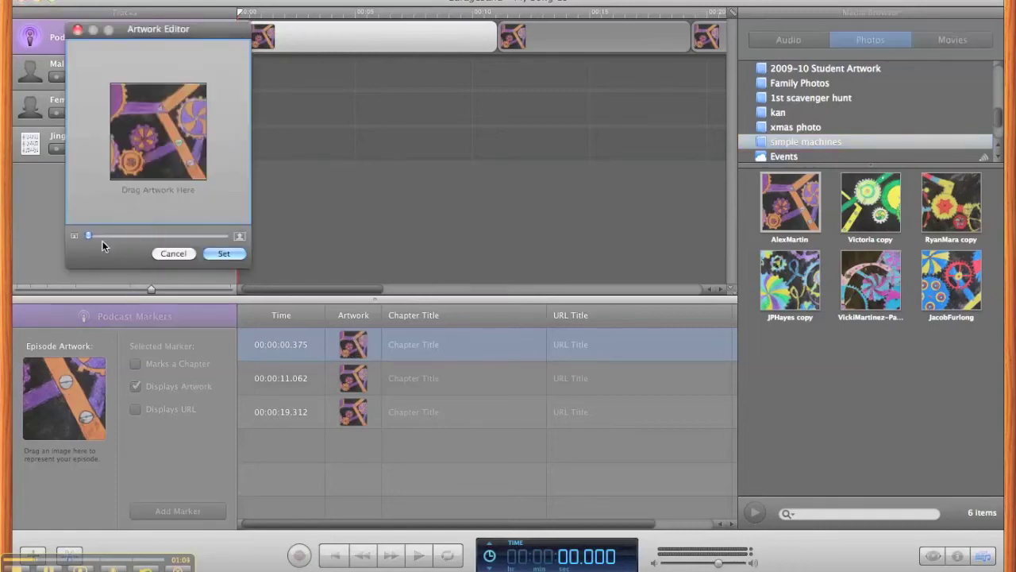
left_click_drag(89, 236, 139, 235)
mouse_move(136, 159)
left_mouse_down()
mouse_move(136, 136)
mouse_move(102, 112)
left_mouse_up()
left_click(235, 253)
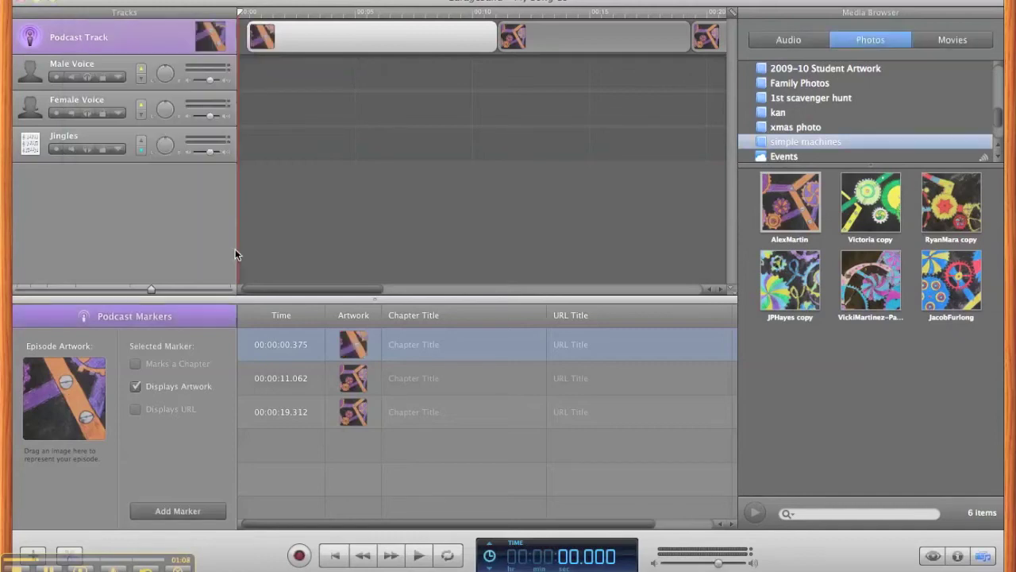
Crop the second marker's artwork to a zoomed close-up of the purple gear
double_click(359, 378)
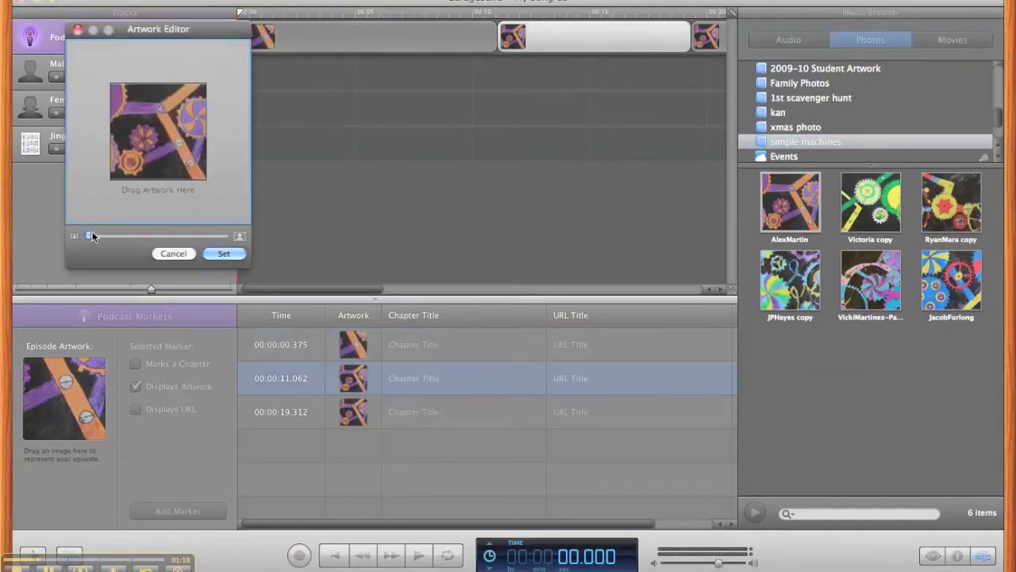
left_click_drag(88, 235, 145, 235)
left_click_drag(145, 138, 174, 133)
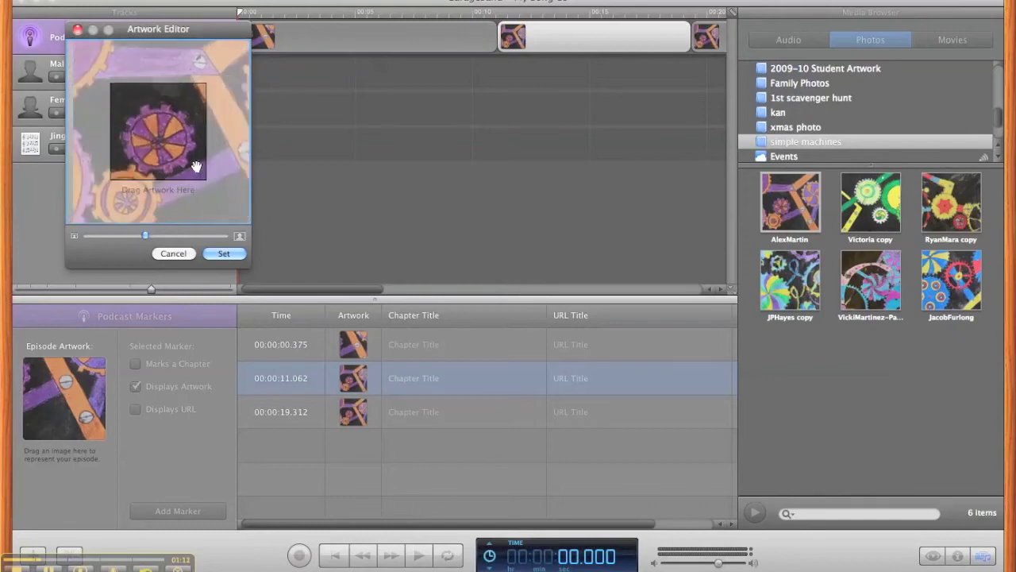
left_click(219, 255)
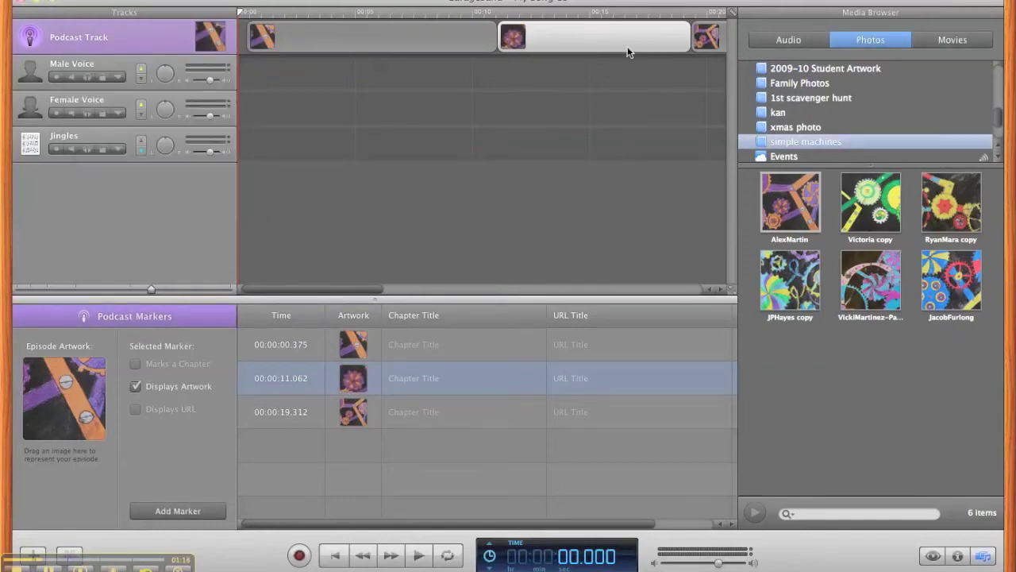
Shorten the first region and butt all three at 0.000, 6.094 and 16.156 seconds
left_click(478, 39)
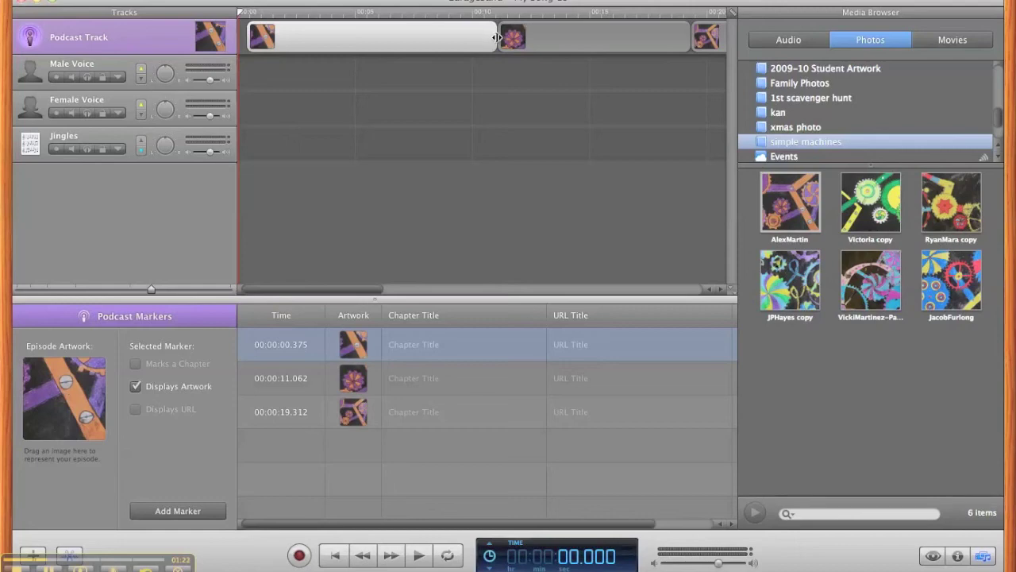
left_click_drag(488, 36, 422, 37)
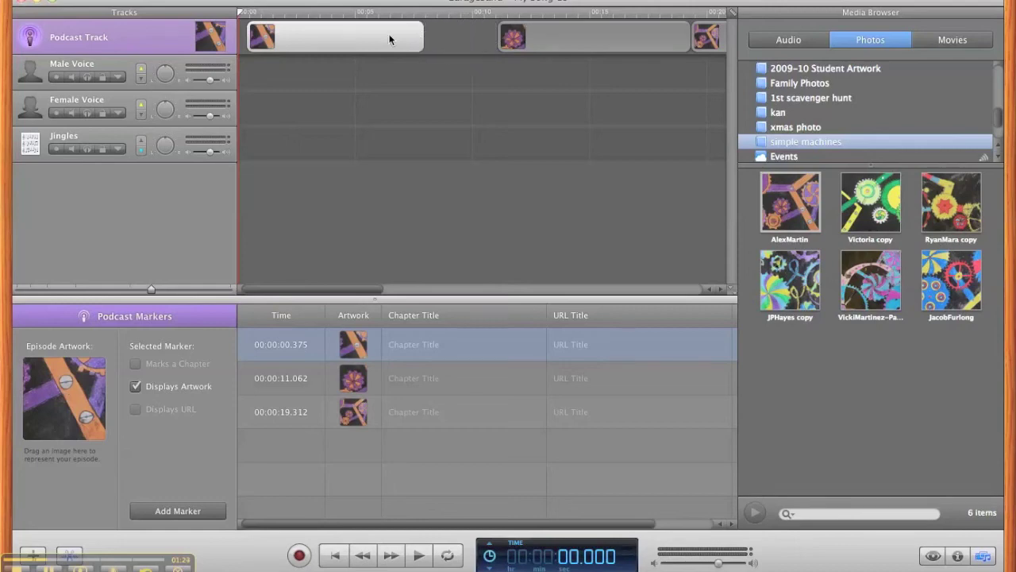
left_click_drag(369, 40, 357, 40)
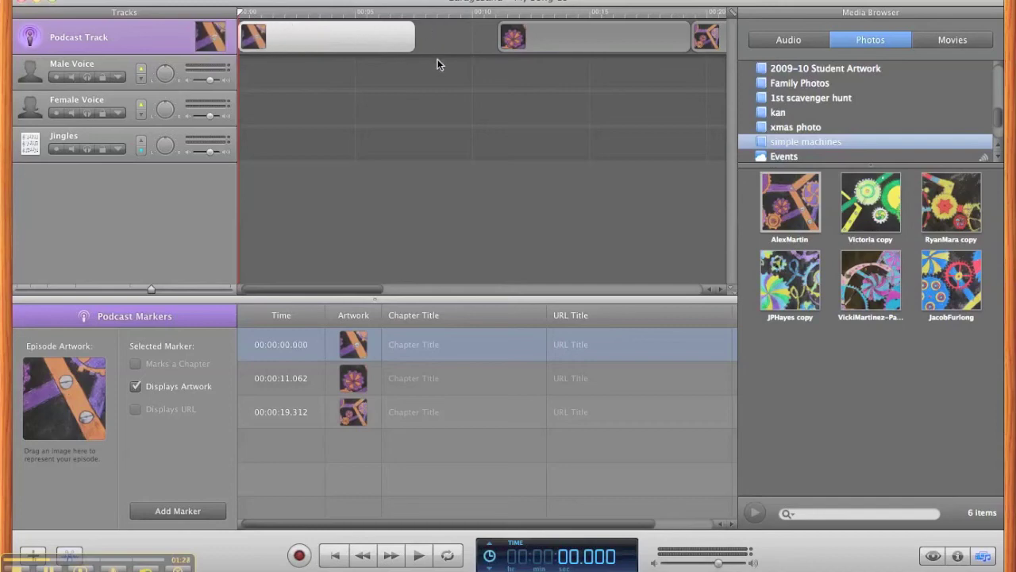
left_click_drag(536, 40, 423, 43)
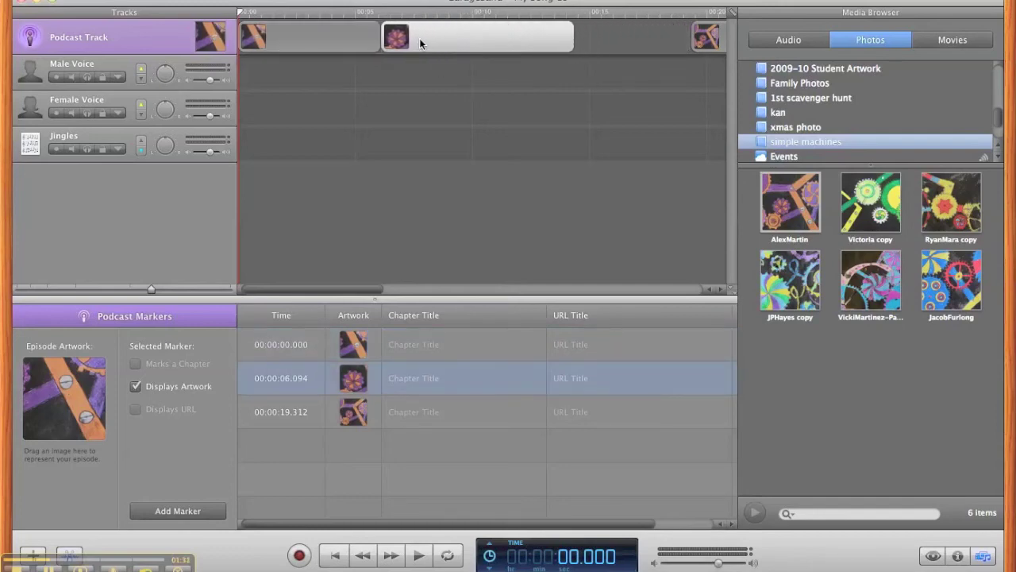
mouse_move(561, 37)
left_mouse_down()
mouse_move(672, 24)
mouse_move(637, 39)
left_mouse_up()
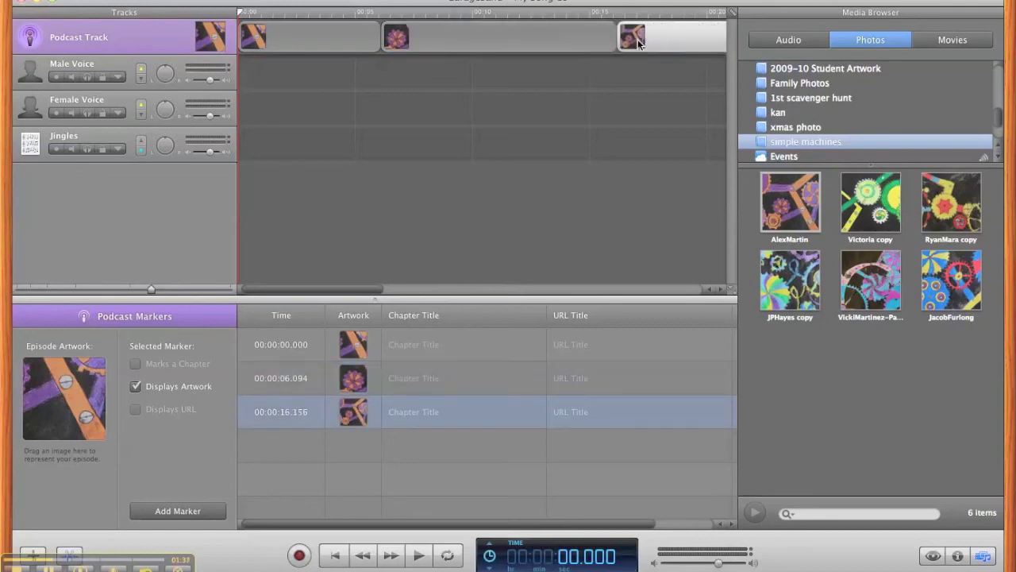
left_click_drag(366, 292, 682, 220)
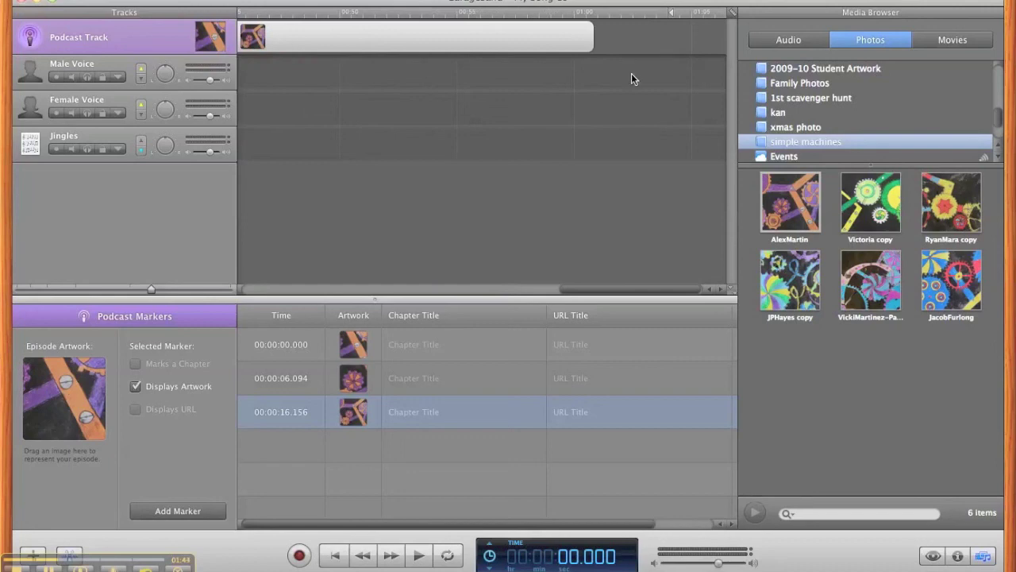
mouse_move(593, 38)
left_mouse_down()
mouse_move(192, 52)
mouse_move(355, 53)
left_mouse_up()
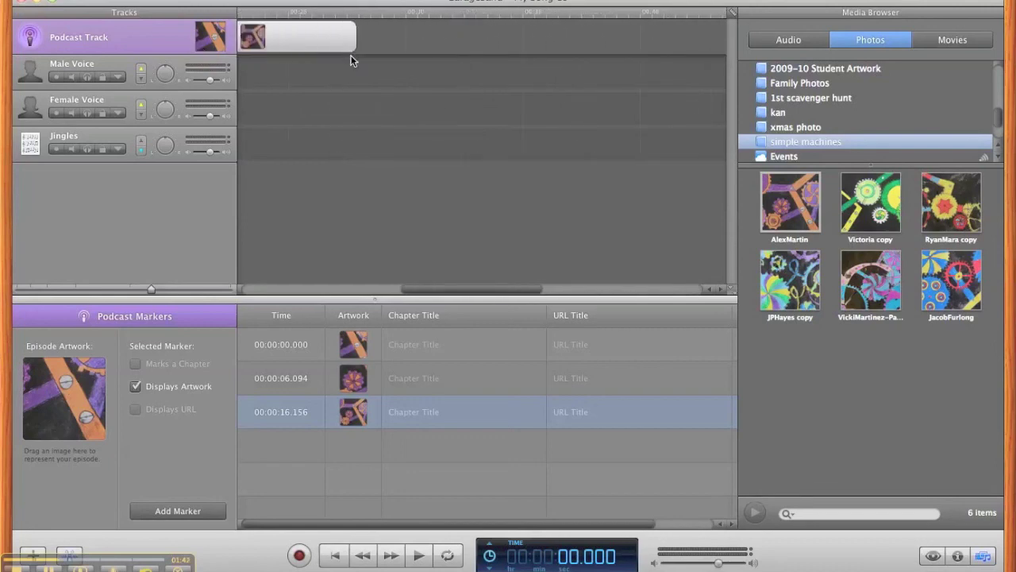